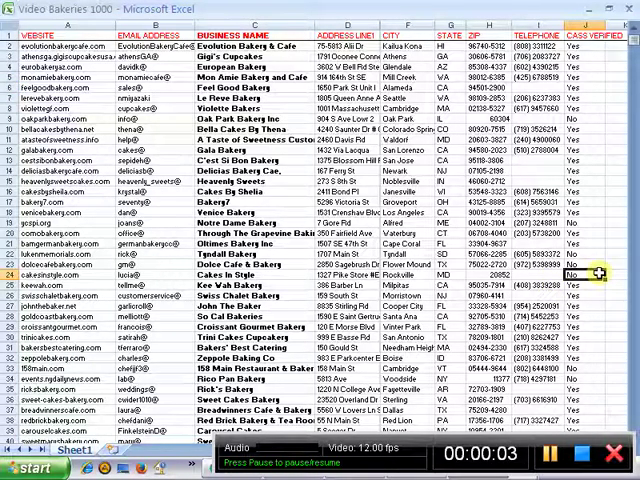
Page down through the bakery contacts from row 1 to around rows 306–344.
key("Page_Down")
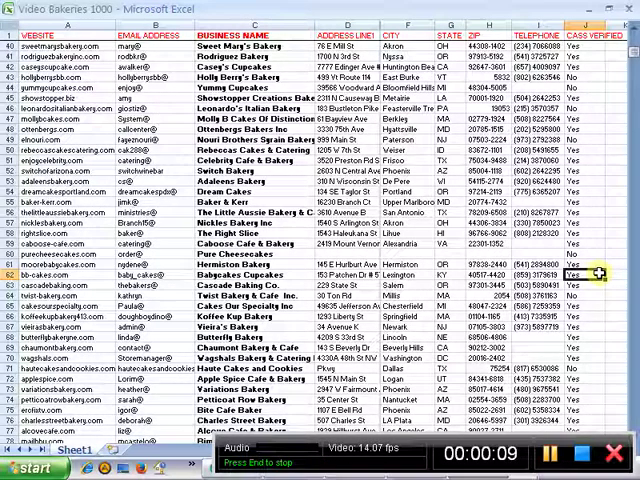
key("Page_Down")
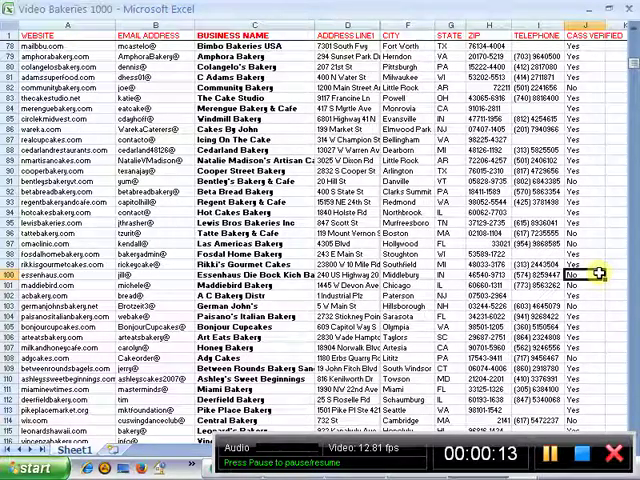
key("Page_Down")
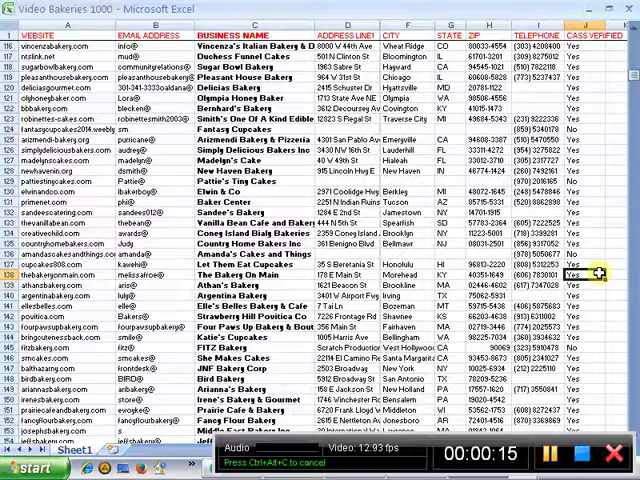
key("ctrl+Down")
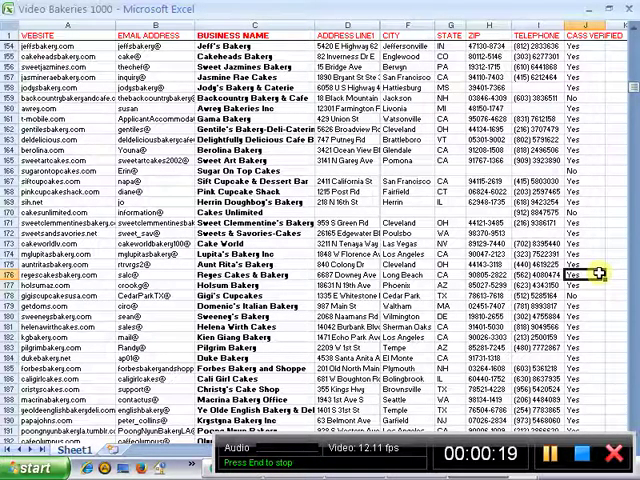
key("Page_Up")
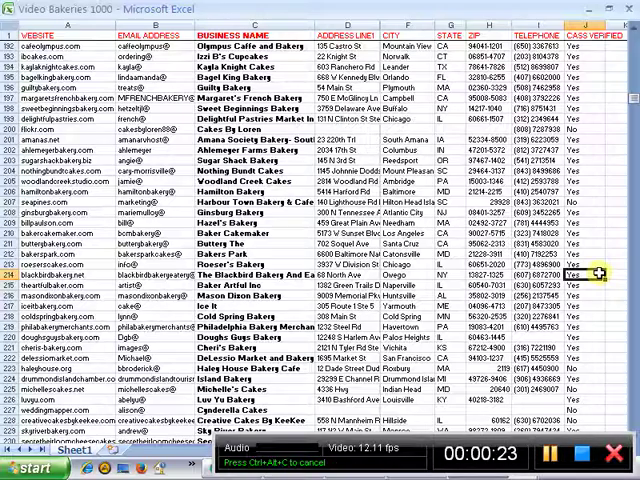
key("Page_Down")
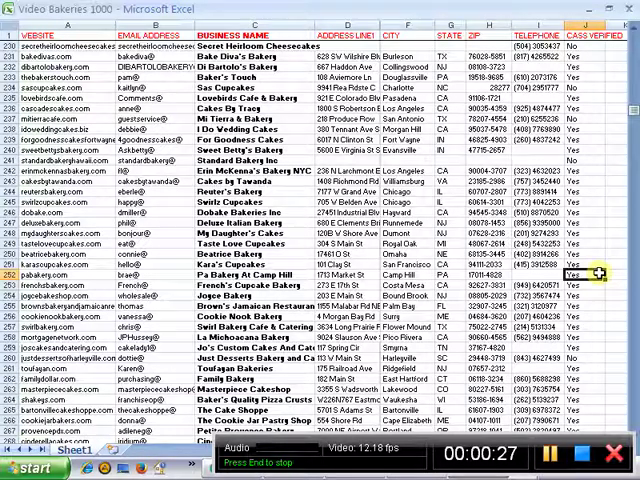
key("Page_Down")
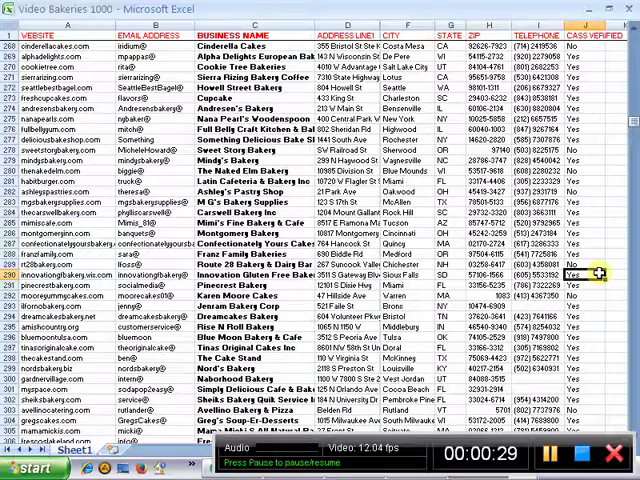
key("Page_Down")
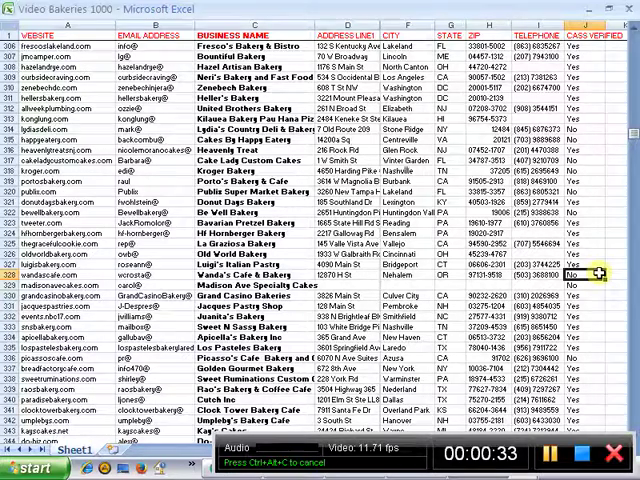
Continue paging down from rows 344–382 until rows 610–648 are showing.
key("Page_Down")
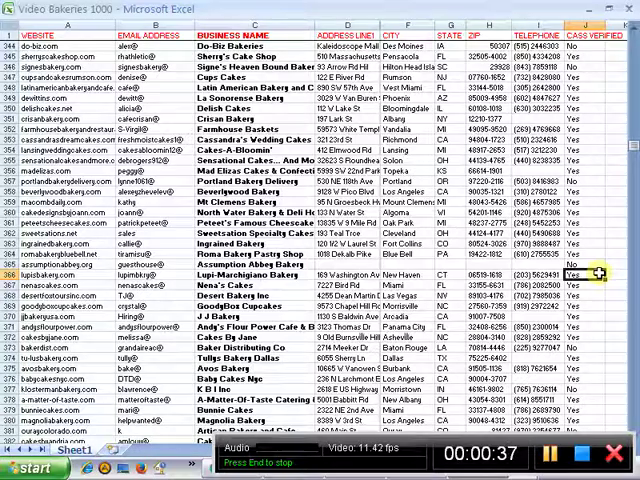
key("Page_Down")
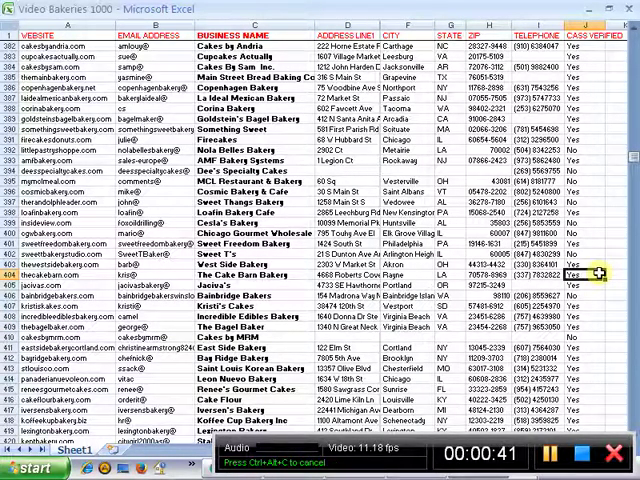
key("Page_Down")
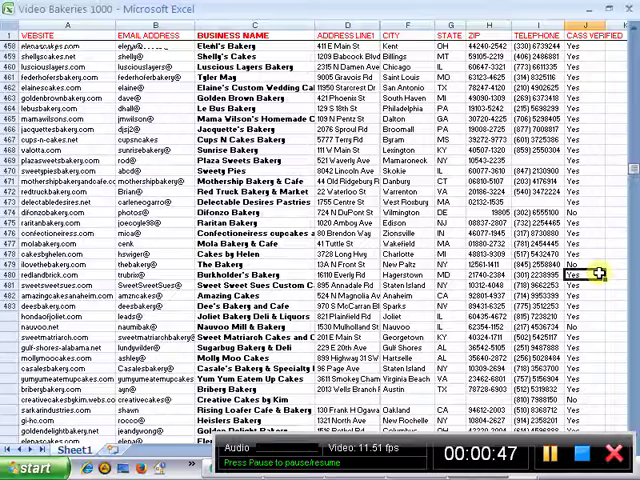
key("Page_Down")
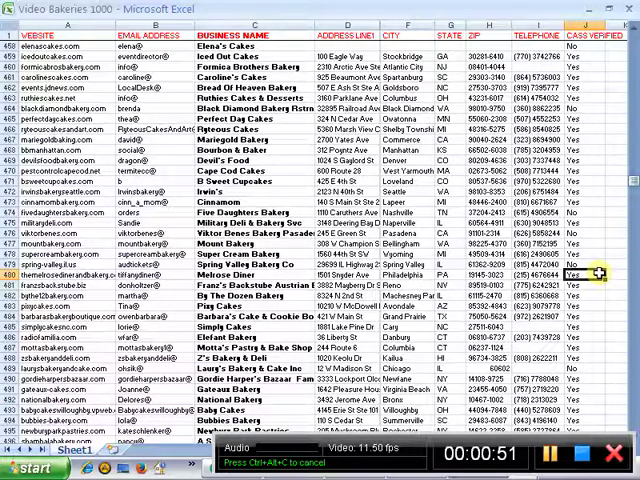
key("Page_Down")
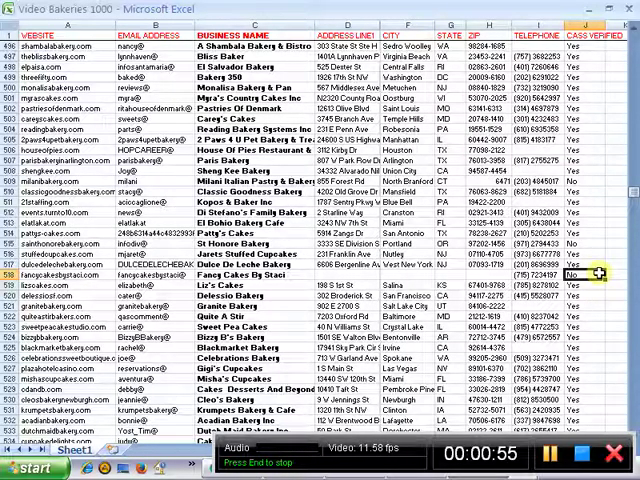
key("Page_Down")
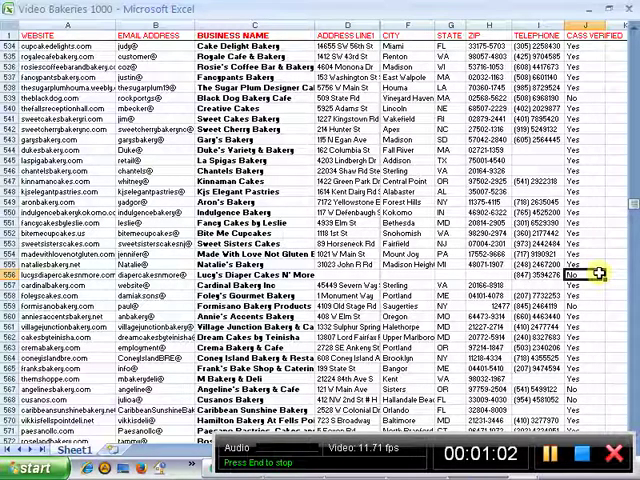
key("Page_Down")
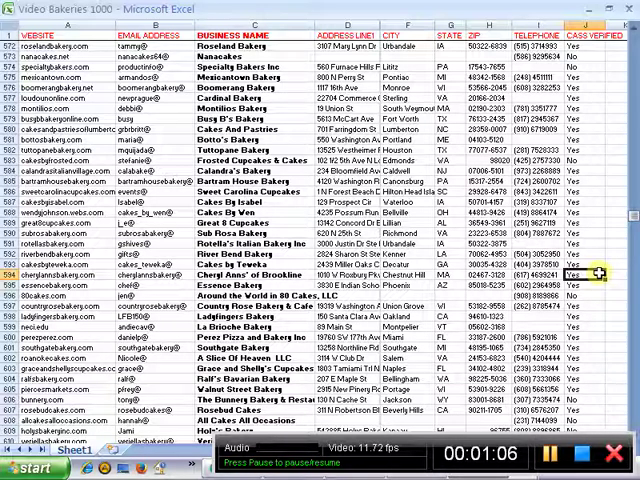
key("Page_Down")
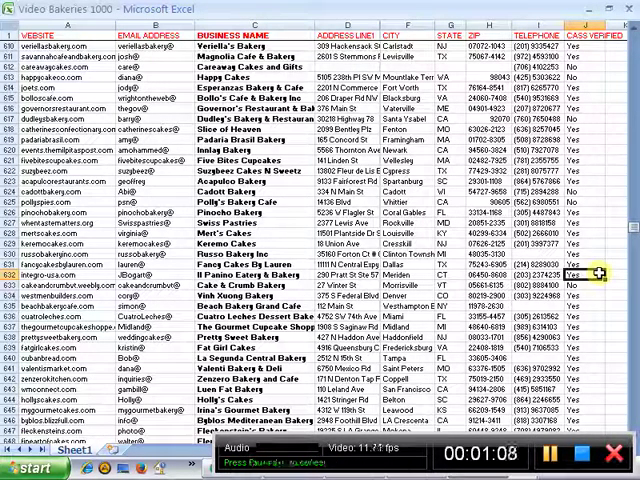